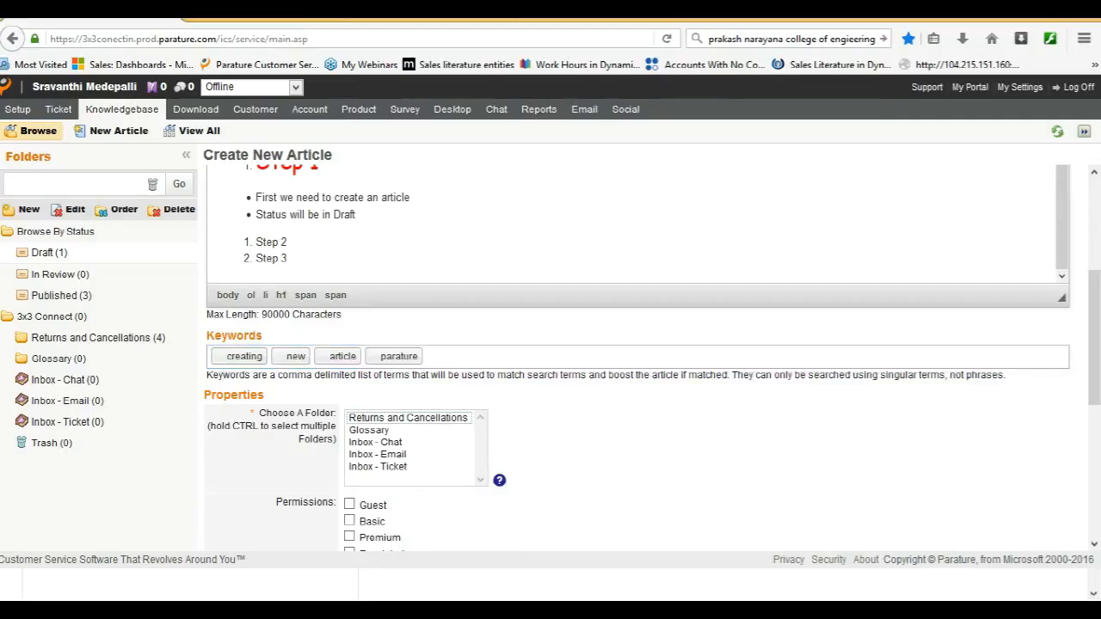
Assign the new article to the Glossary folder and grant Guest, Basic, Premium and Escalated permissions.
{"action": "key", "text": "Down"}
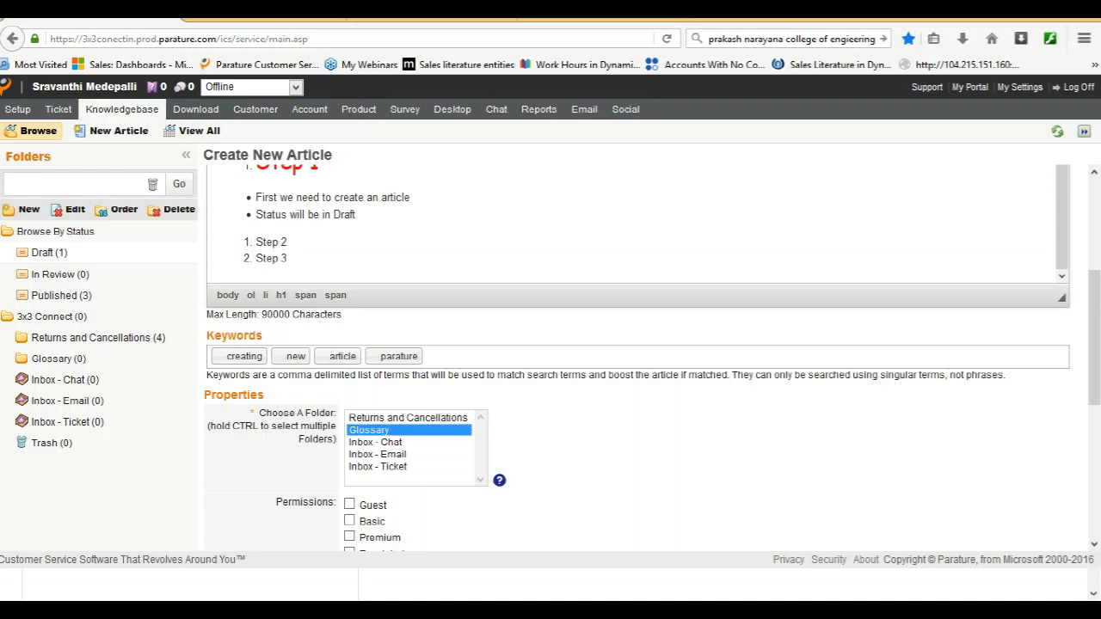
{"action": "scroll", "coordinate": [636, 357], "scroll_direction": "down", "scroll_amount": 4}
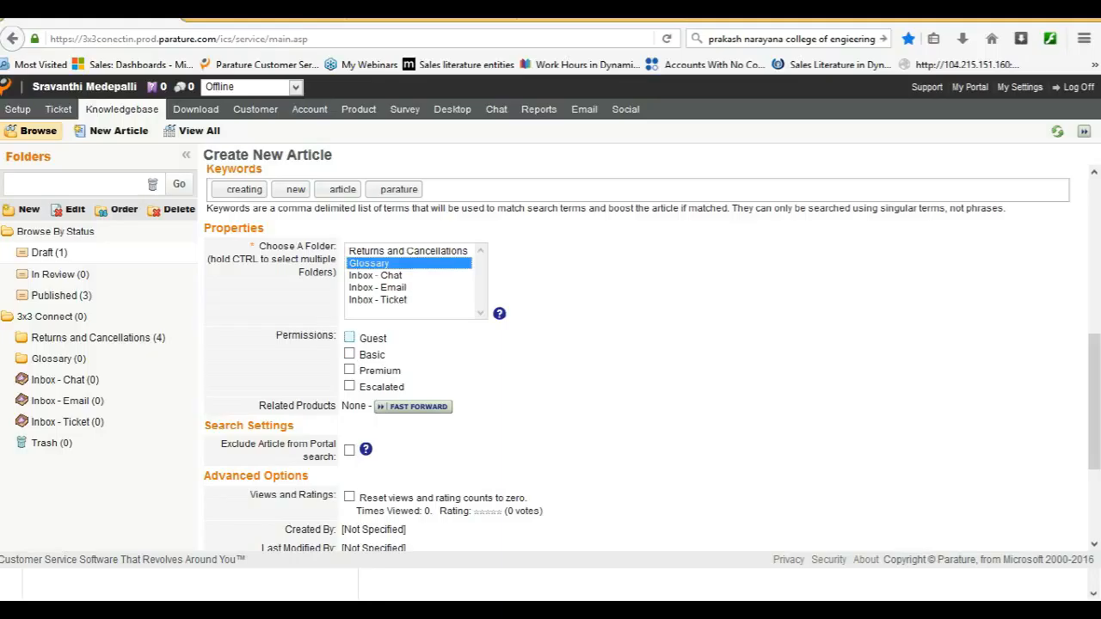
{"action": "left_click", "coordinate": [350, 337]}
{"action": "left_click", "coordinate": [349, 354]}
{"action": "left_click", "coordinate": [349, 370]}
{"action": "left_click", "coordinate": [349, 386]}
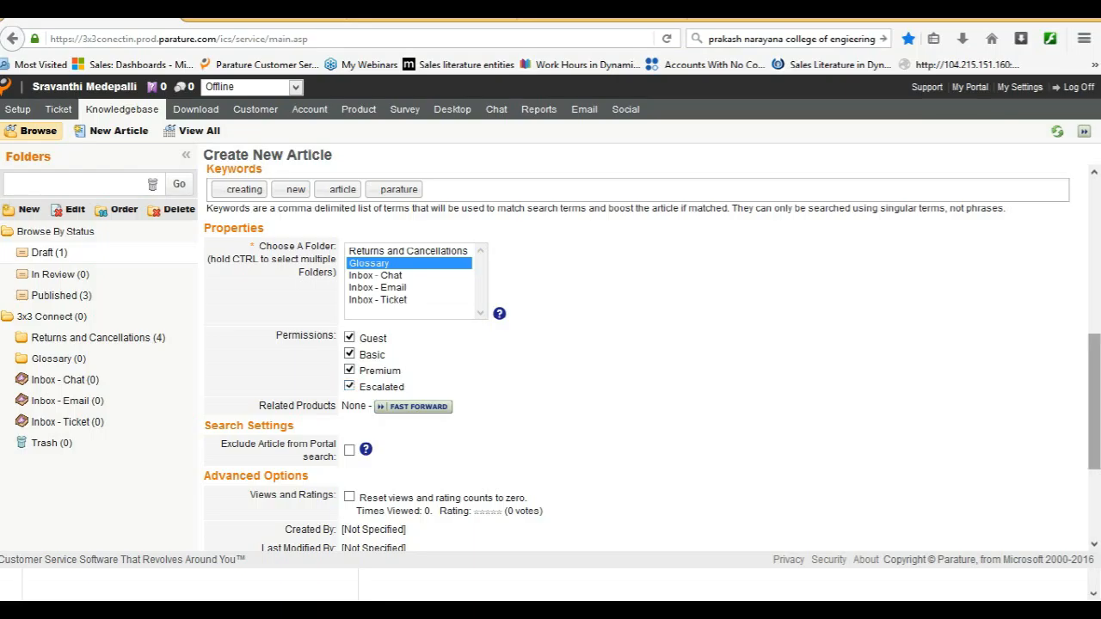
Set the article's expiration date to 3/31/2016 and save the article.
{"action": "left_click_drag", "start_coordinate": [1094, 401], "coordinate": [1094, 458]}
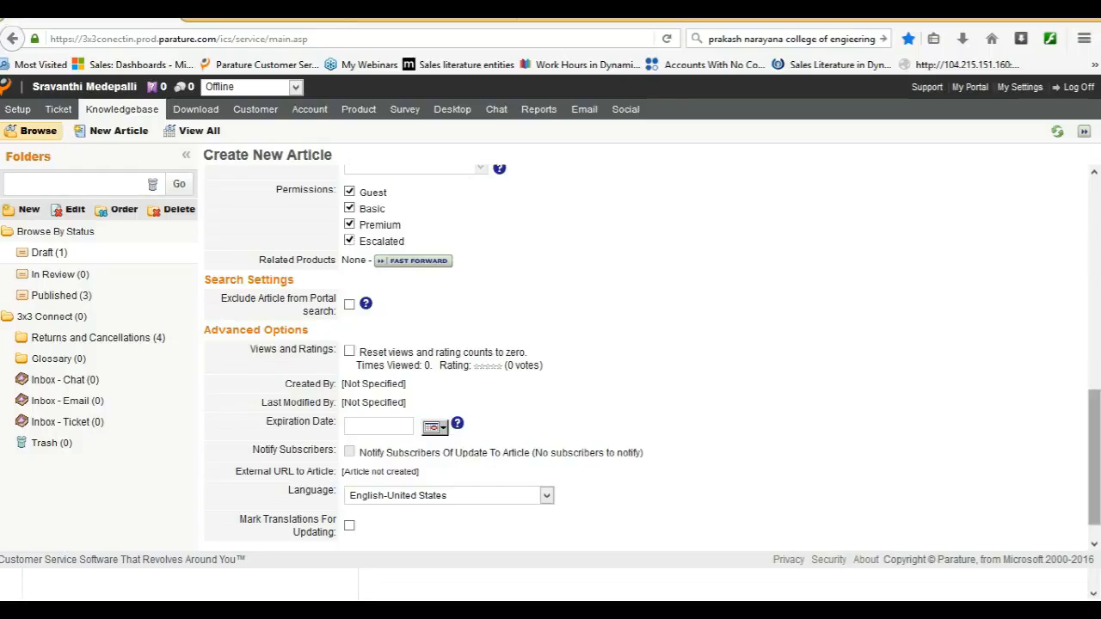
{"action": "scroll", "coordinate": [1094, 456], "scroll_direction": "down", "scroll_amount": 1}
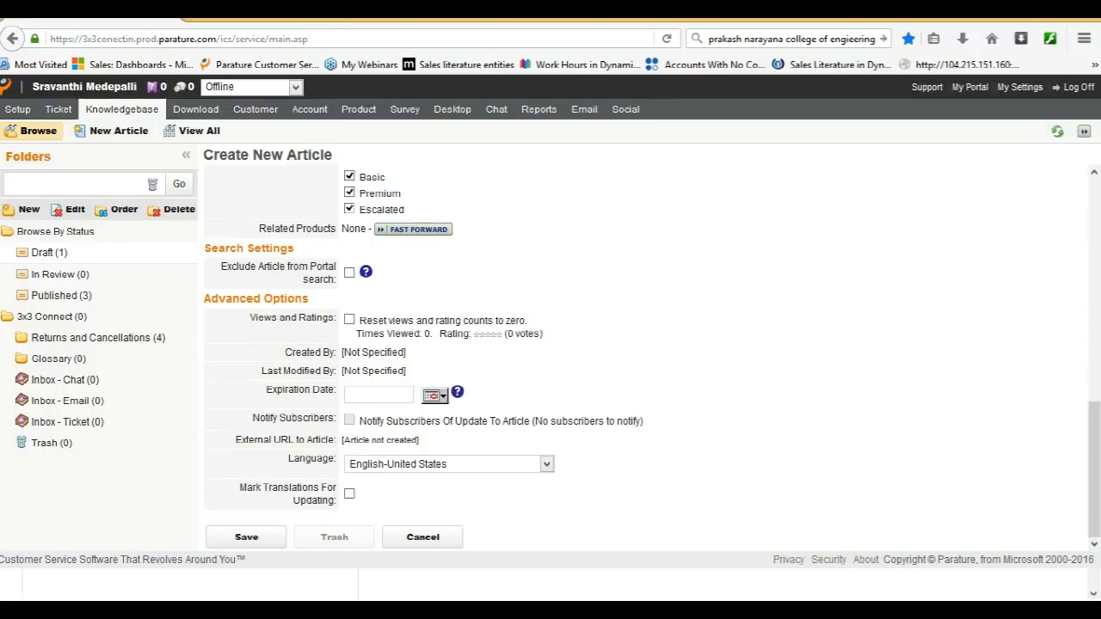
{"action": "left_click", "coordinate": [435, 396]}
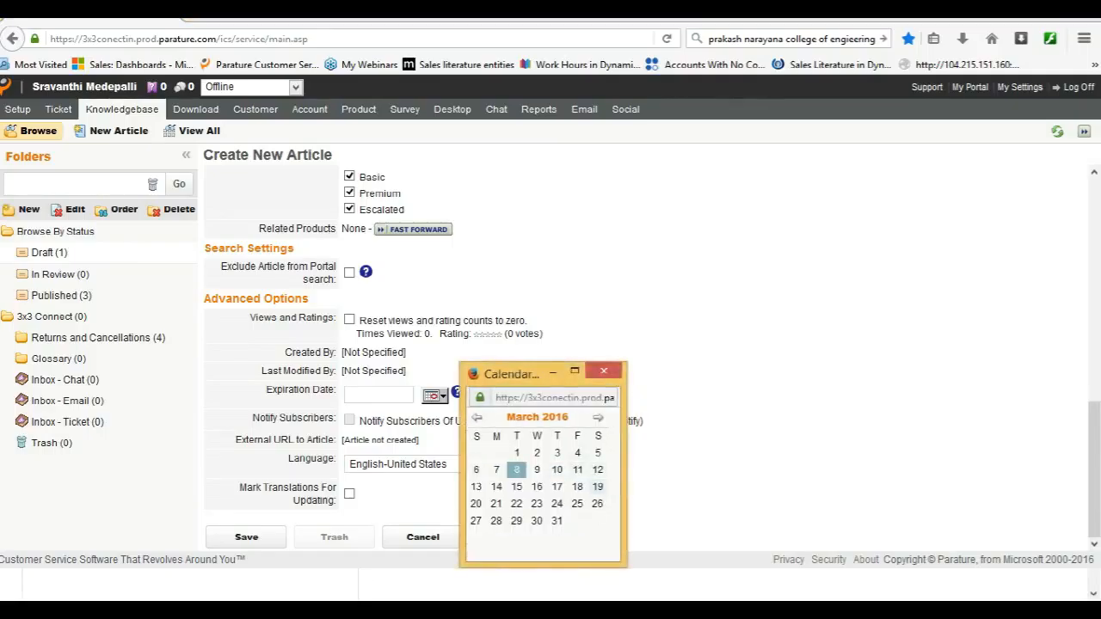
{"action": "left_click", "coordinate": [556, 520]}
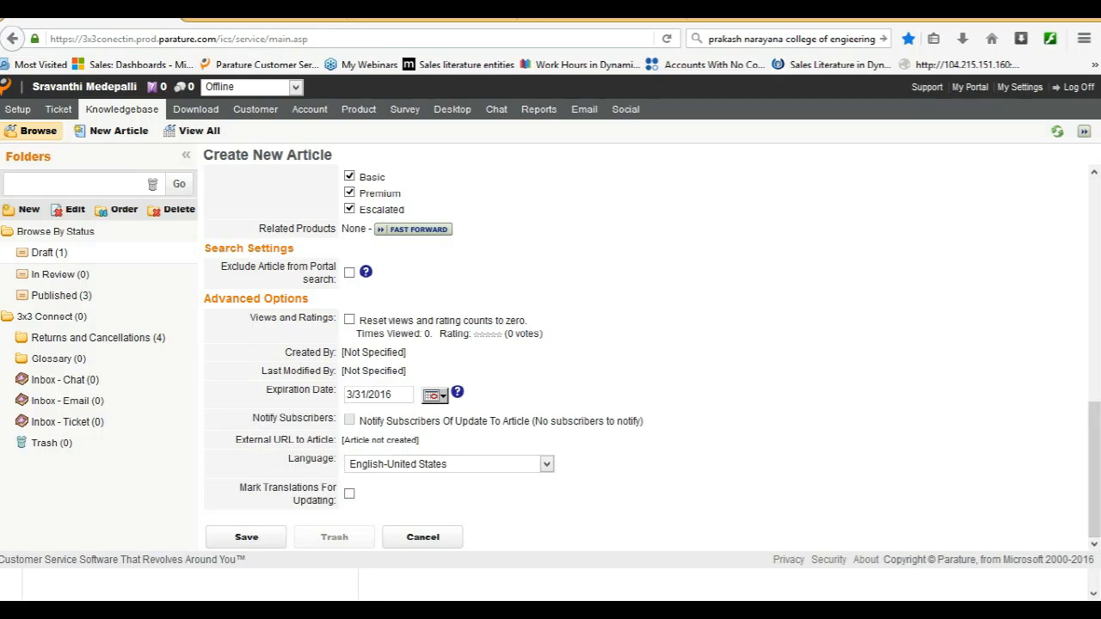
{"action": "left_click", "coordinate": [246, 538]}
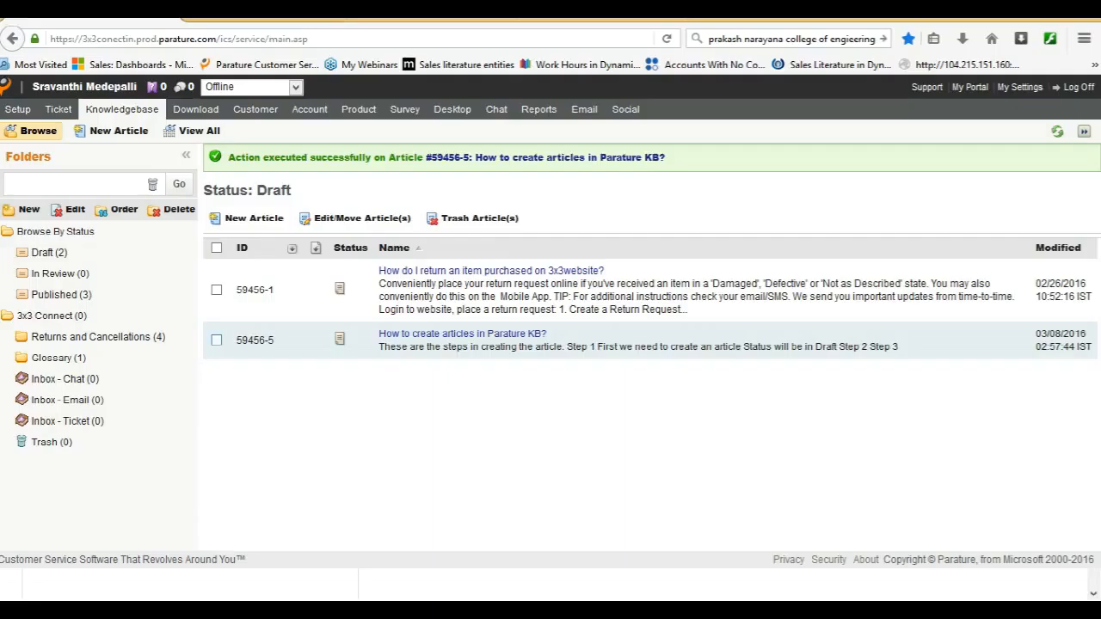
Send the draft article "How to create articles in Parature KB?" for review with the comment "This is going for a review".
{"action": "left_click", "coordinate": [216, 340]}
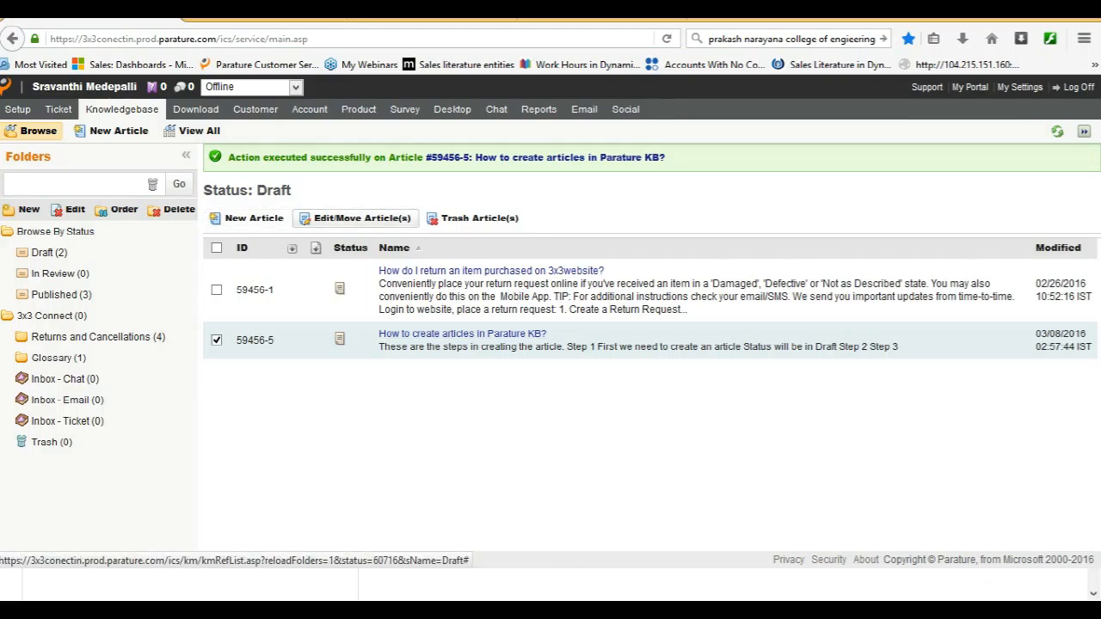
{"action": "left_click", "coordinate": [357, 218]}
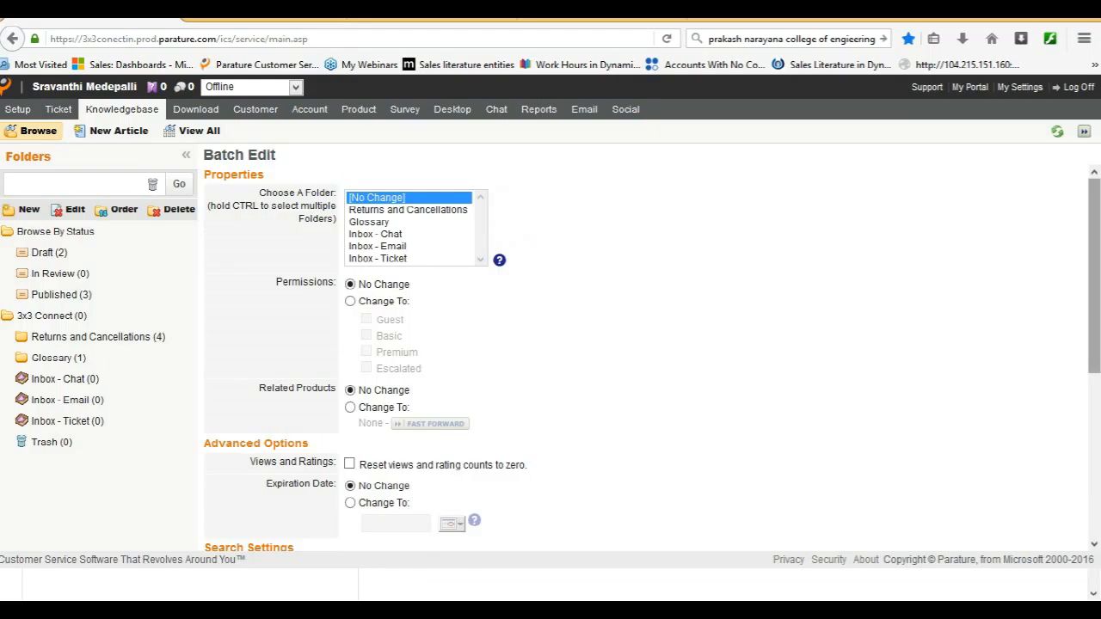
{"action": "mouse_move", "coordinate": [1094, 275]}
{"action": "left_mouse_down"}
{"action": "mouse_move", "coordinate": [1094, 327]}
{"action": "mouse_move", "coordinate": [1094, 277]}
{"action": "left_mouse_up"}
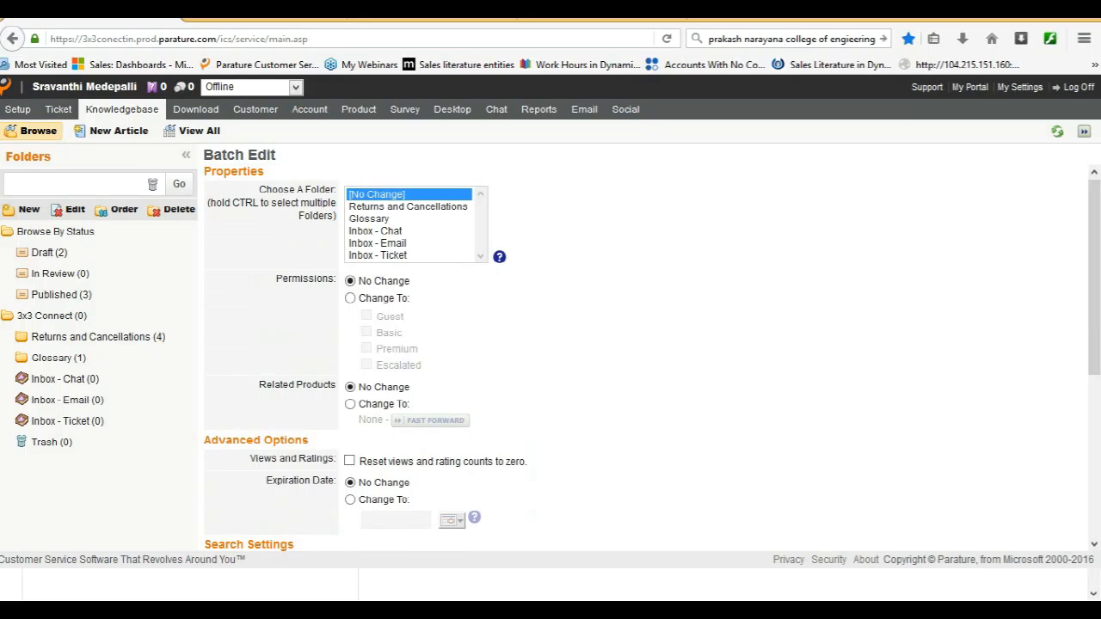
{"action": "left_click_drag", "start_coordinate": [1094, 277], "coordinate": [1094, 434]}
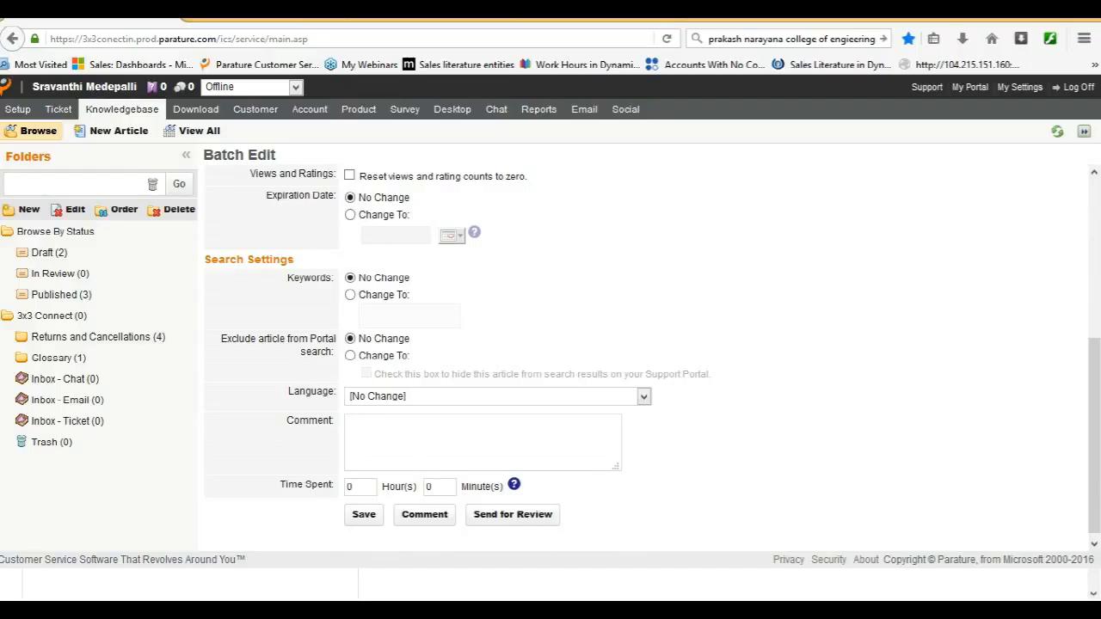
{"action": "type", "text": "This is going for a review"}
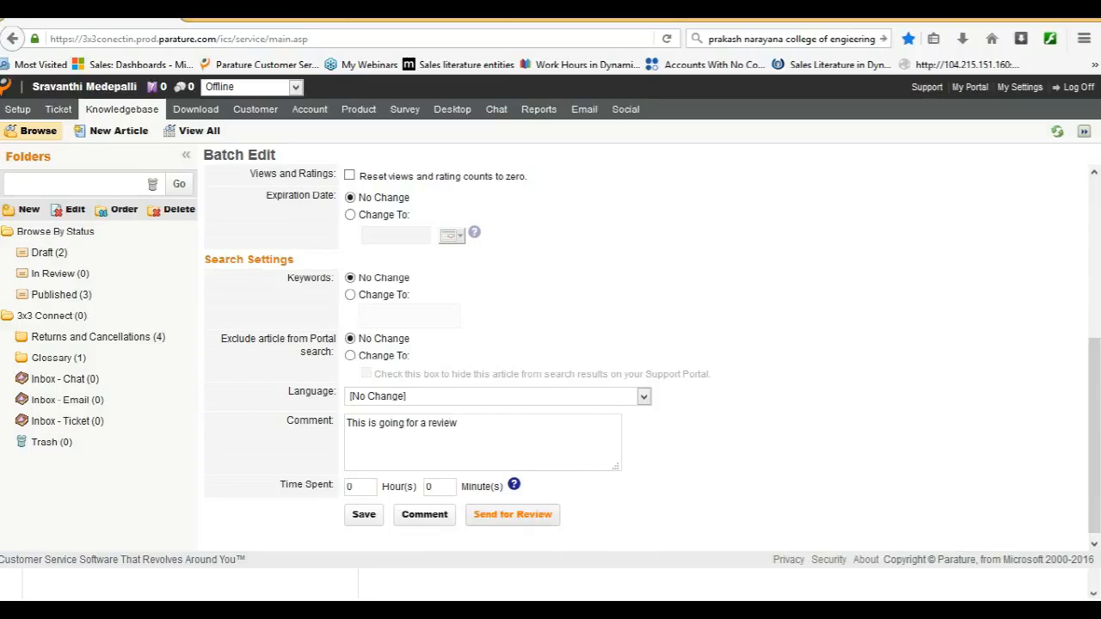
{"action": "left_click", "coordinate": [512, 514]}
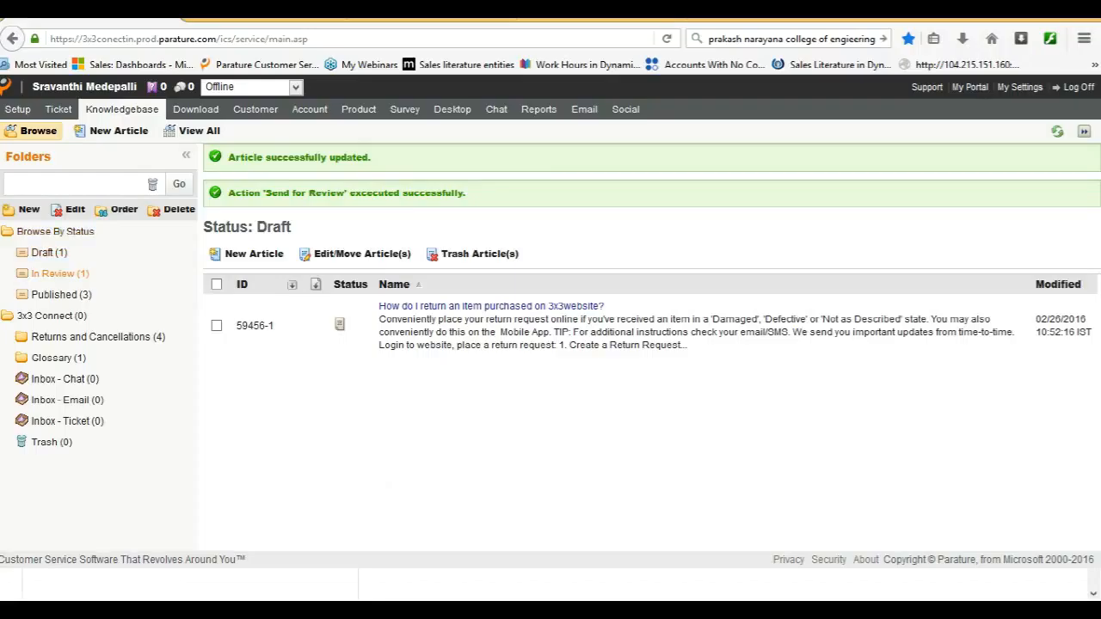
Open "How to create articles in Parature KB?" from the In Review articles and go through its action section and history.
{"action": "left_click", "coordinate": [59, 273]}
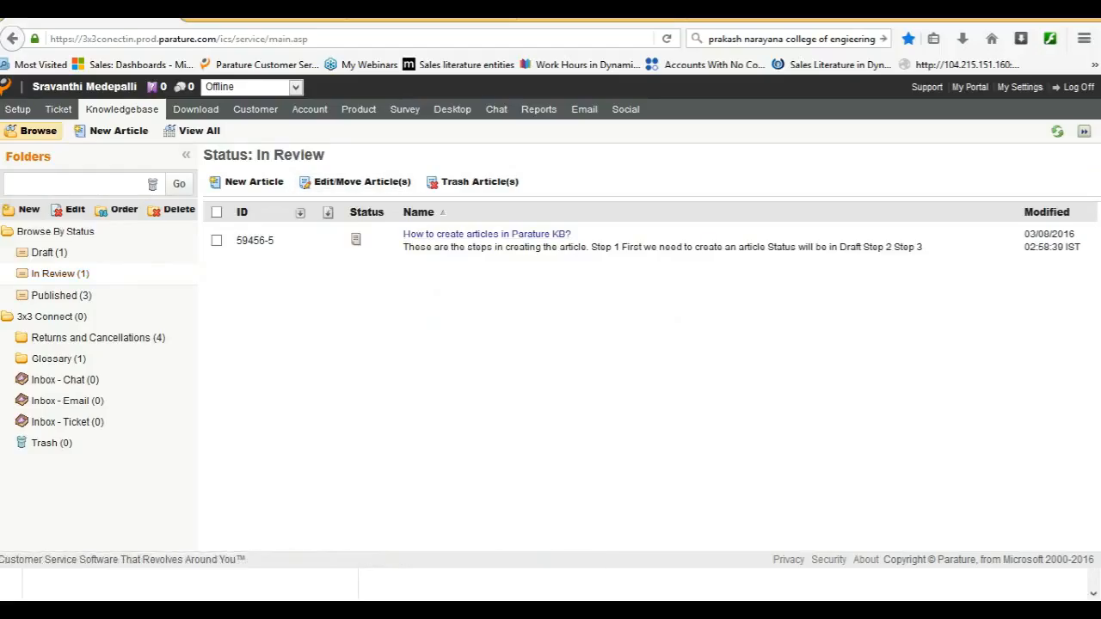
{"action": "left_click", "coordinate": [215, 241]}
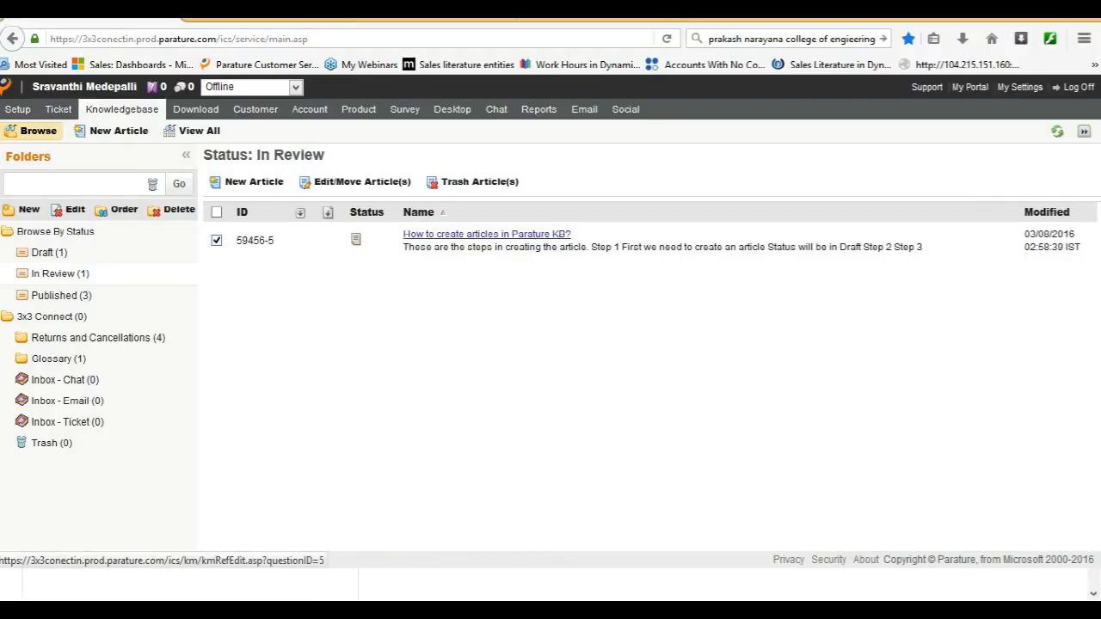
{"action": "left_click", "coordinate": [487, 234]}
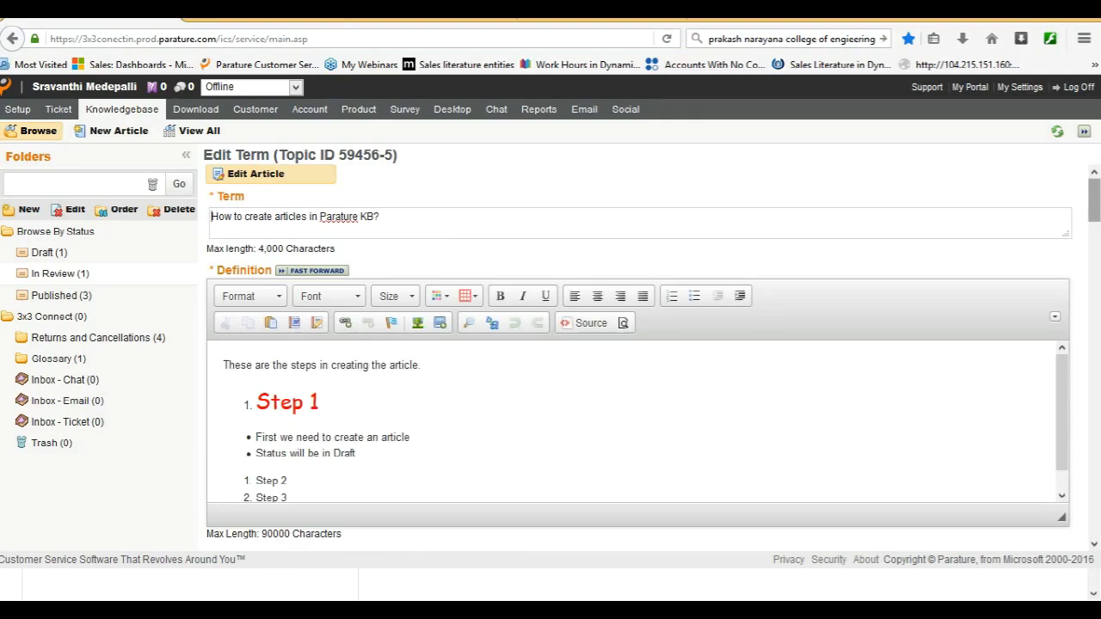
{"action": "left_click_drag", "start_coordinate": [1094, 199], "coordinate": [1094, 317]}
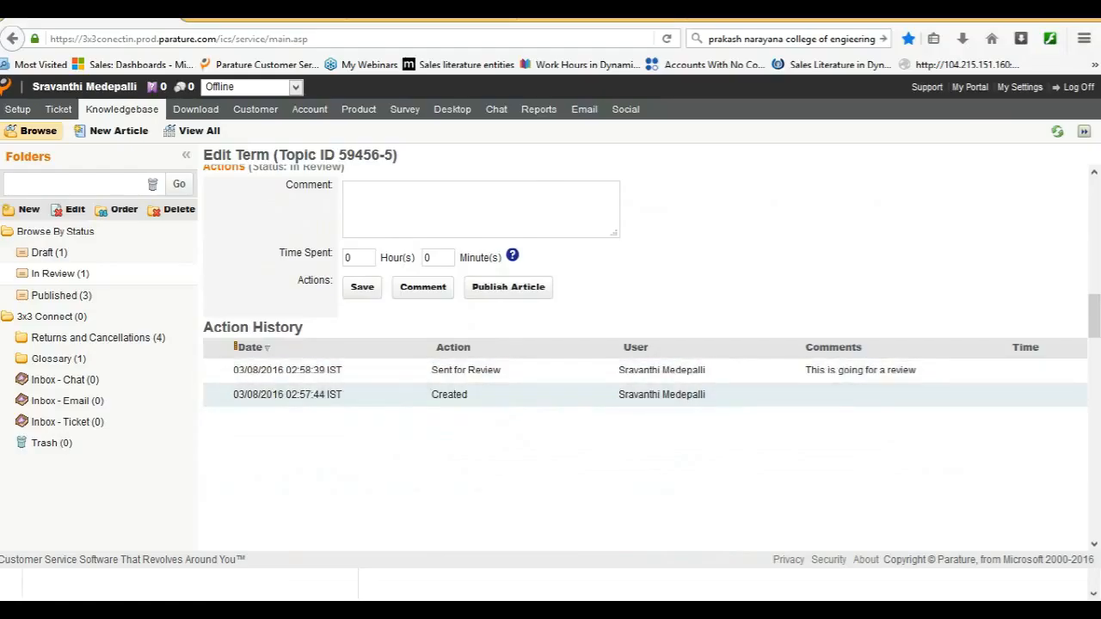
{"action": "scroll", "coordinate": [652, 357], "scroll_direction": "up", "scroll_amount": 10}
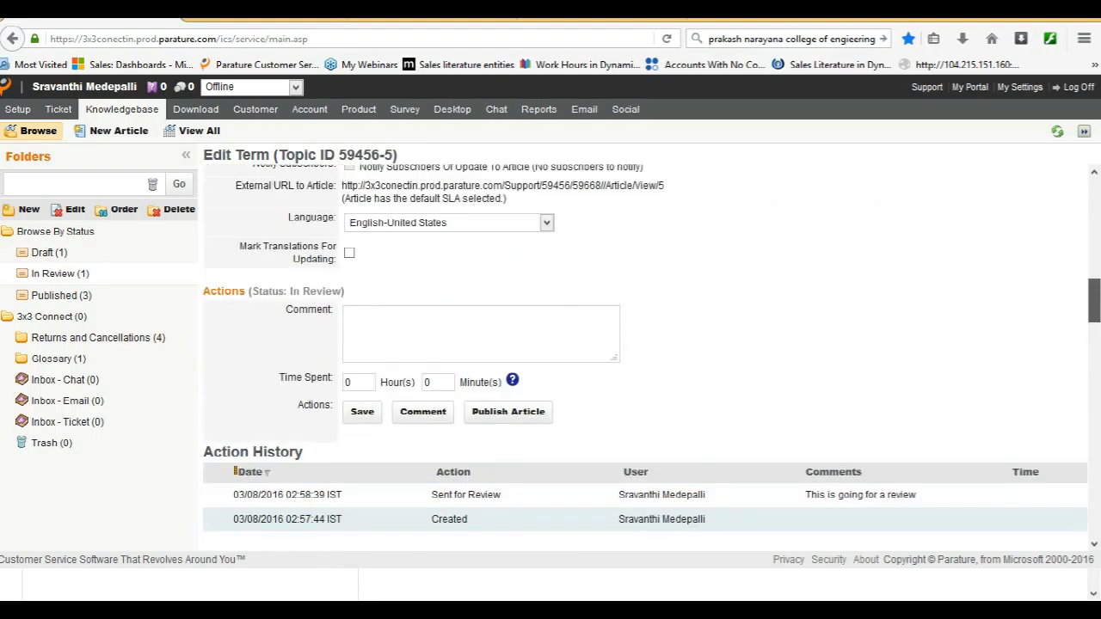
{"action": "scroll", "coordinate": [652, 358], "scroll_direction": "down", "scroll_amount": 5}
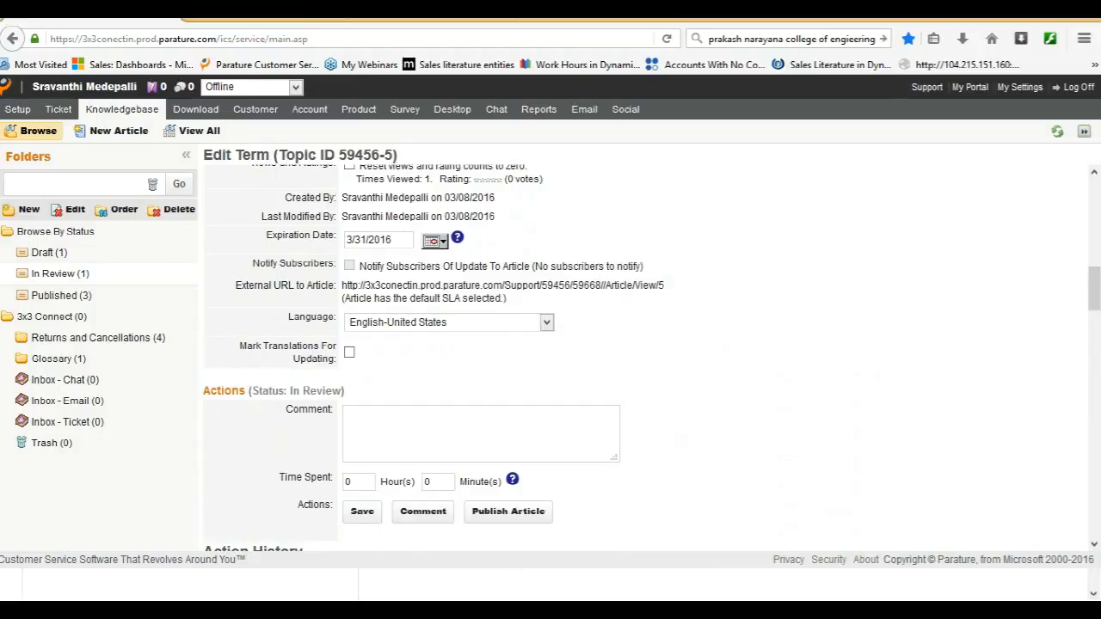
Publish the article with the comment "this is ready to be published".
{"action": "left_click", "coordinate": [480, 433]}
{"action": "type", "text": "this is ready to "}
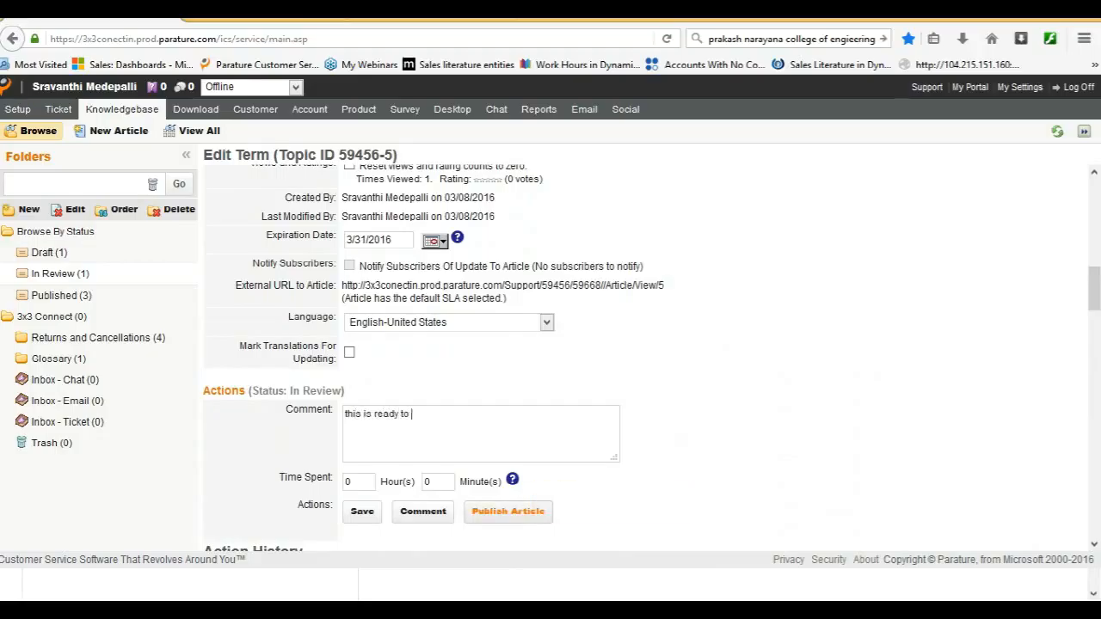
{"action": "type", "text": "be published"}
{"action": "left_click", "coordinate": [508, 512]}
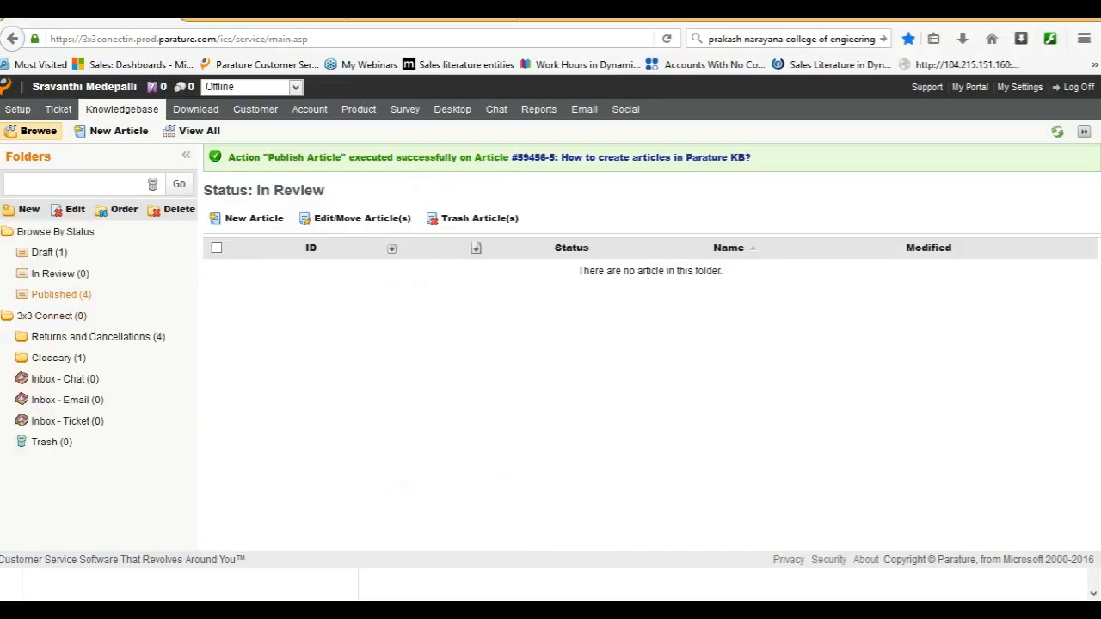
Check the article's listing among the Published articles and in the Glossary folder.
{"action": "left_click", "coordinate": [61, 294]}
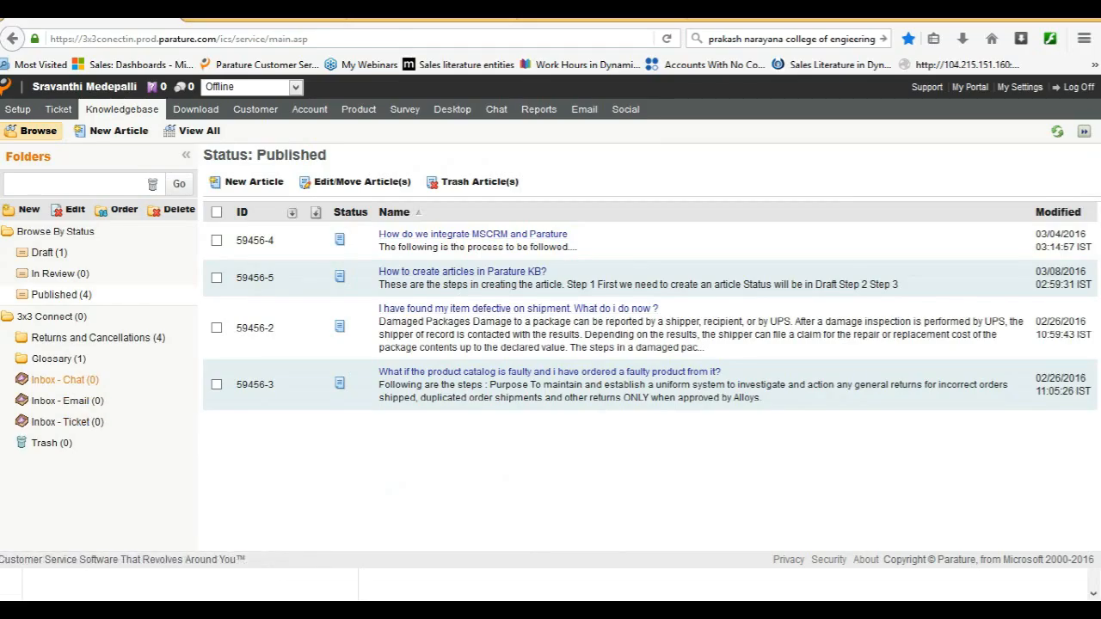
{"action": "left_click", "coordinate": [58, 359]}
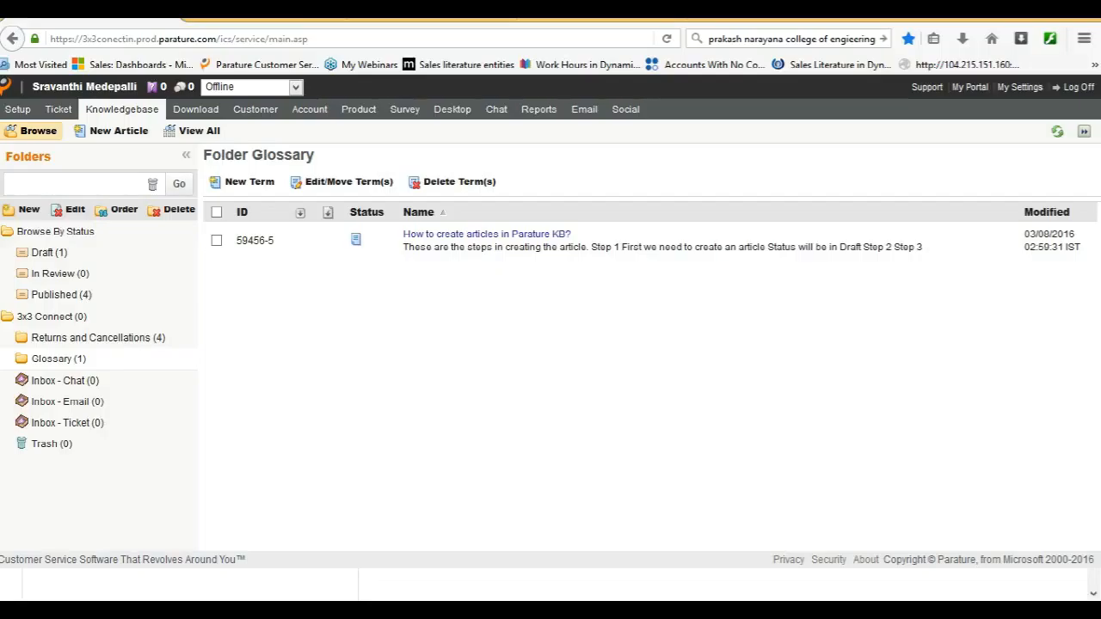
Switch to Dynamics CRM and list the service cases using the All Cases view.
{"action": "key", "text": "alt+Tab"}
{"action": "key", "text": "alt+Tab"}
{"action": "key", "text": "alt+Tab"}
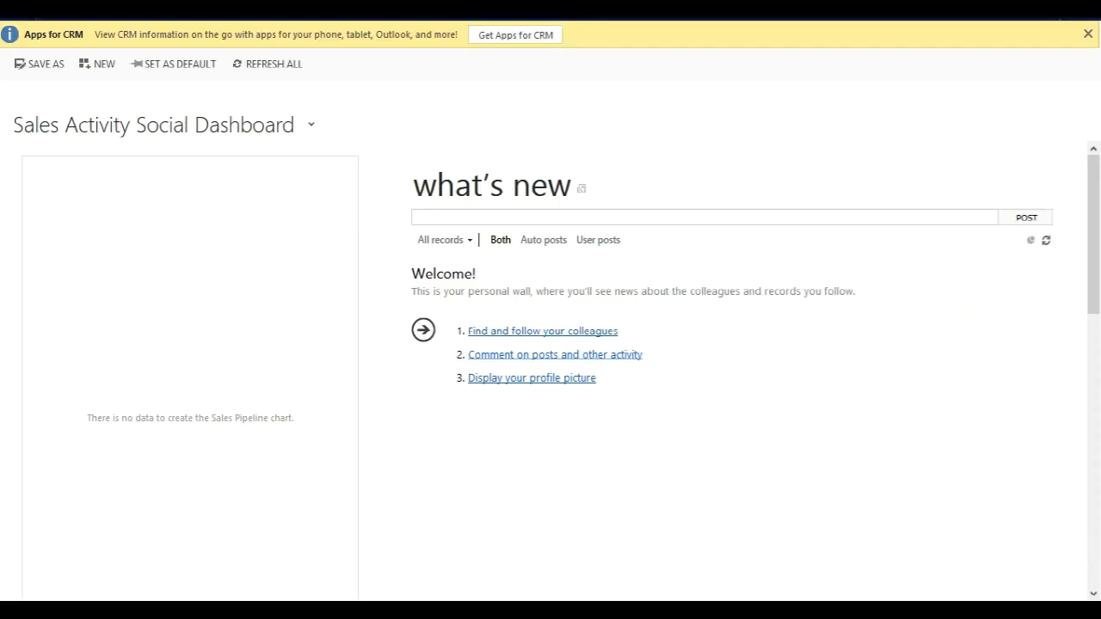
{"action": "left_click", "coordinate": [276, 12]}
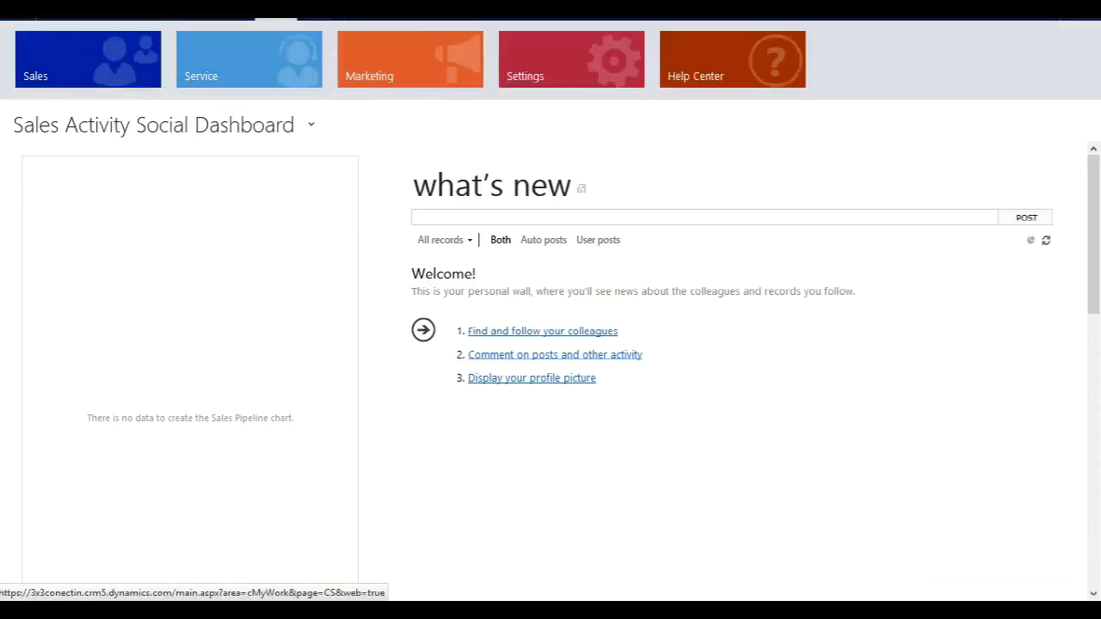
{"action": "left_click", "coordinate": [250, 60]}
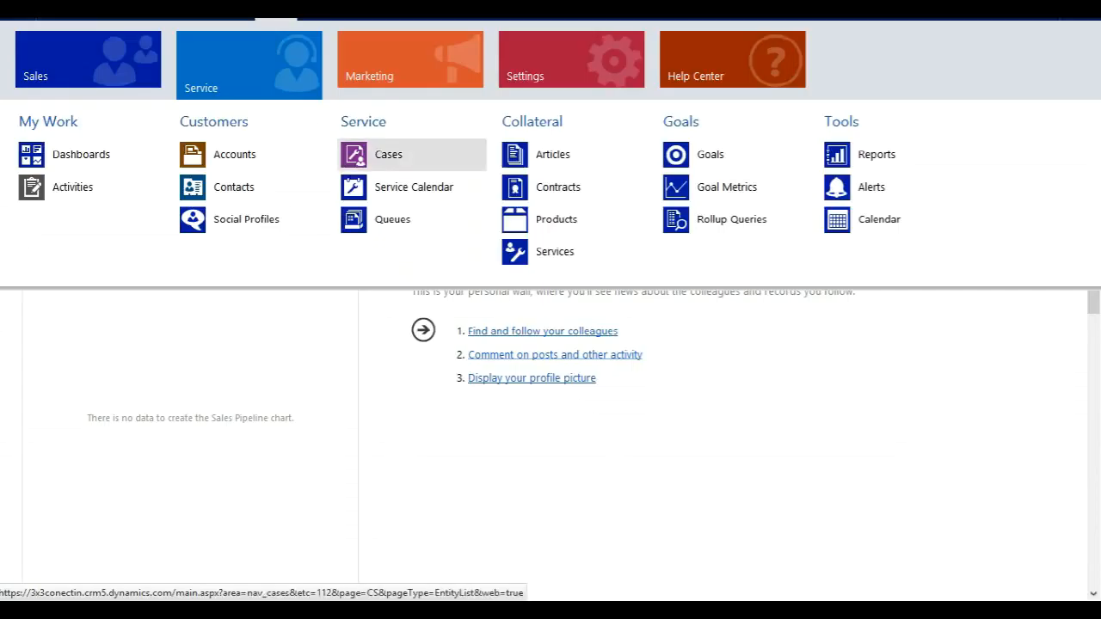
{"action": "left_click", "coordinate": [388, 154]}
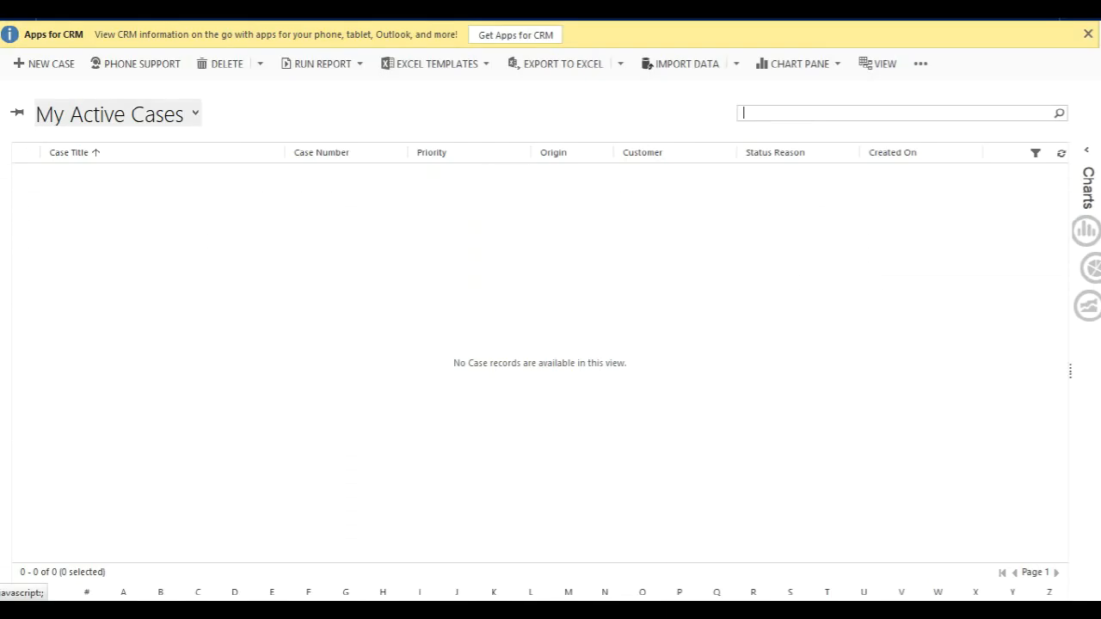
{"action": "left_click", "coordinate": [195, 114]}
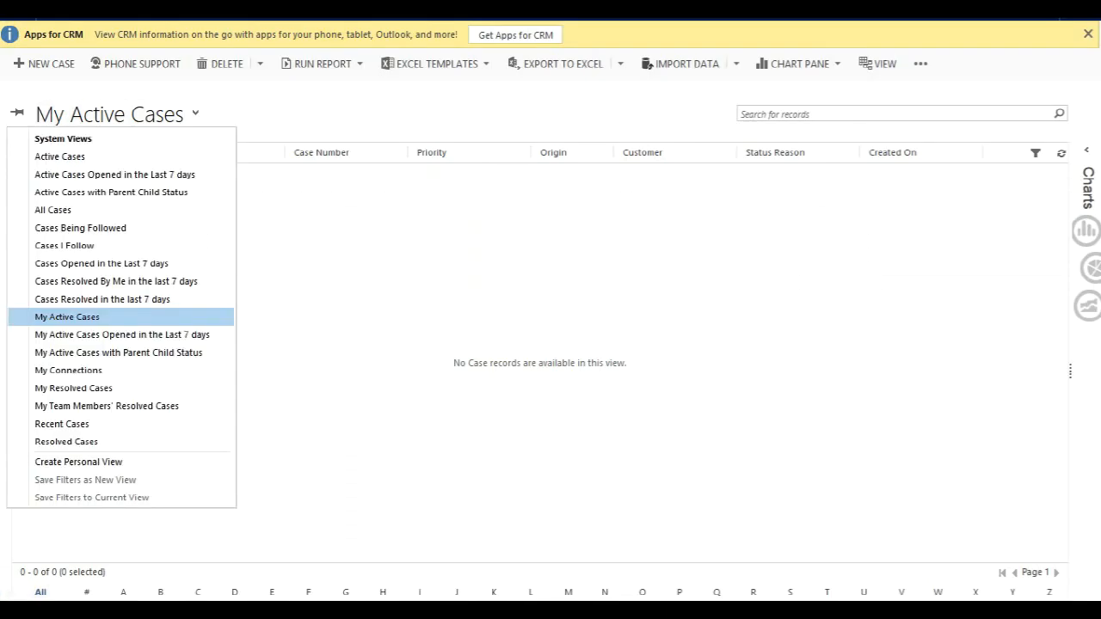
{"action": "left_click", "coordinate": [53, 210]}
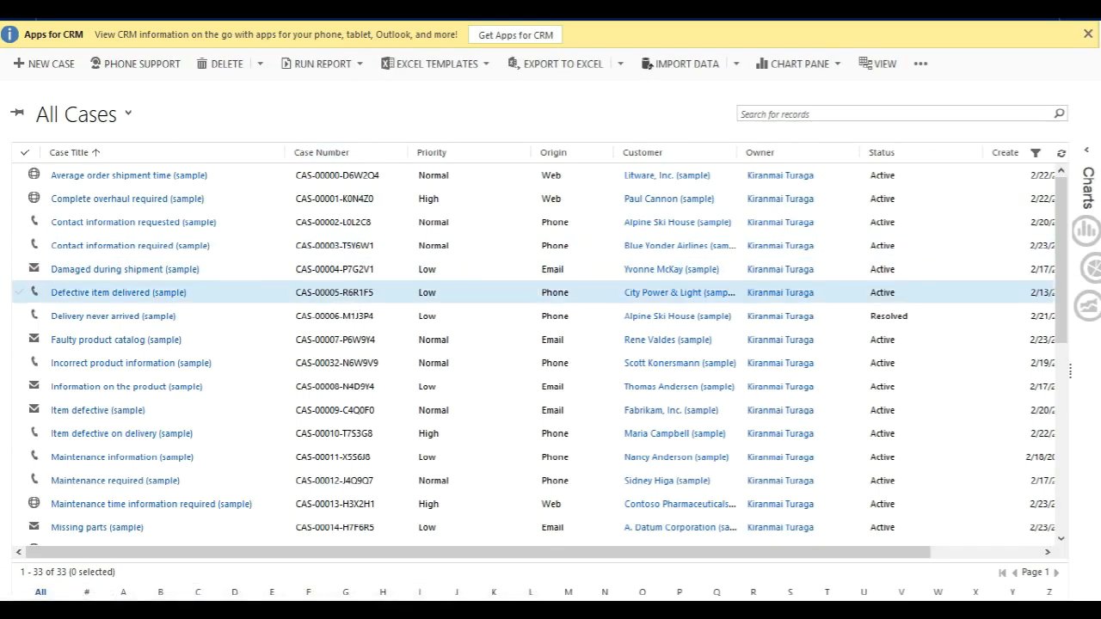
Open the case "Defective item delivered (sample)" and examine the knowledge base articles suggested for it.
{"action": "left_click", "coordinate": [118, 292]}
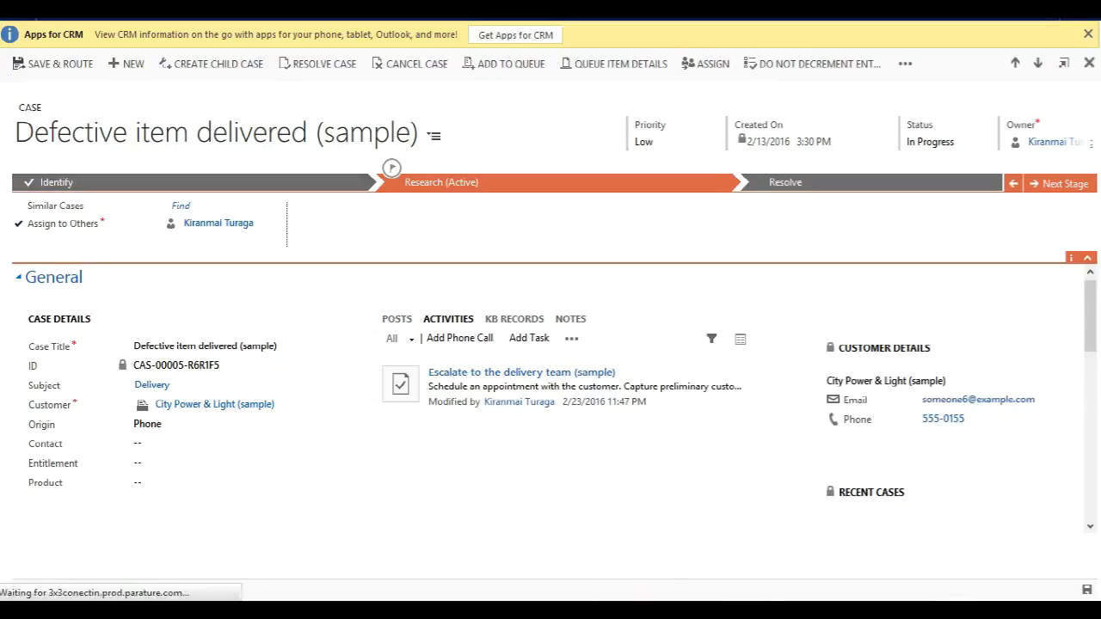
{"action": "left_click", "coordinate": [514, 319]}
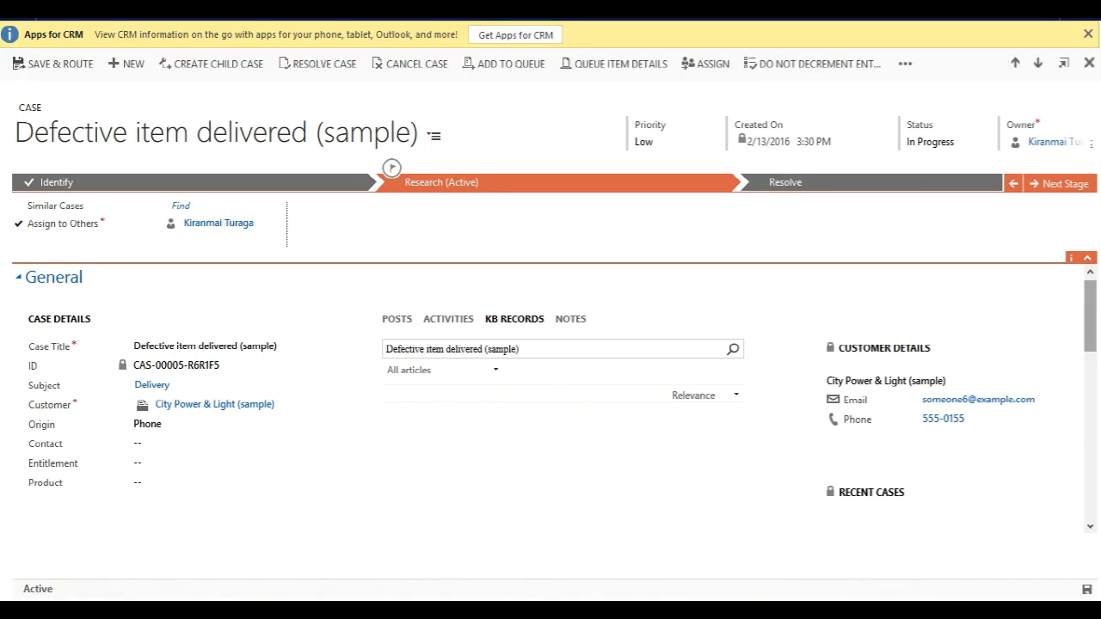
{"action": "scroll", "coordinate": [562, 398], "scroll_direction": "down", "scroll_amount": 1}
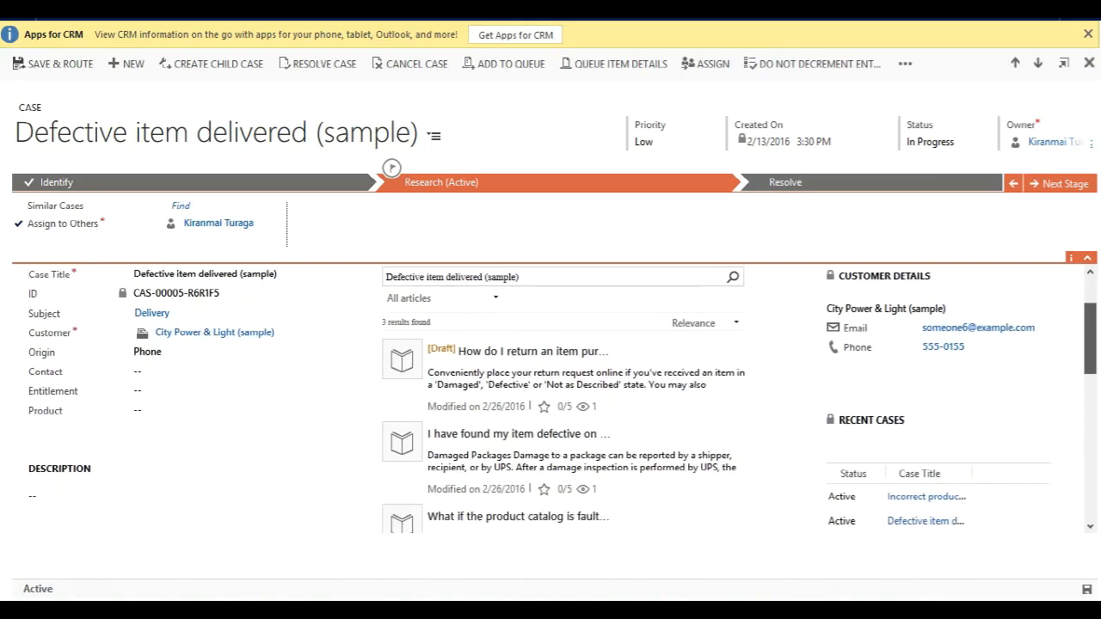
{"action": "mouse_move", "coordinate": [1089, 338]}
{"action": "left_mouse_down"}
{"action": "mouse_move", "coordinate": [1090, 373]}
{"action": "mouse_move", "coordinate": [1090, 349]}
{"action": "left_mouse_up"}
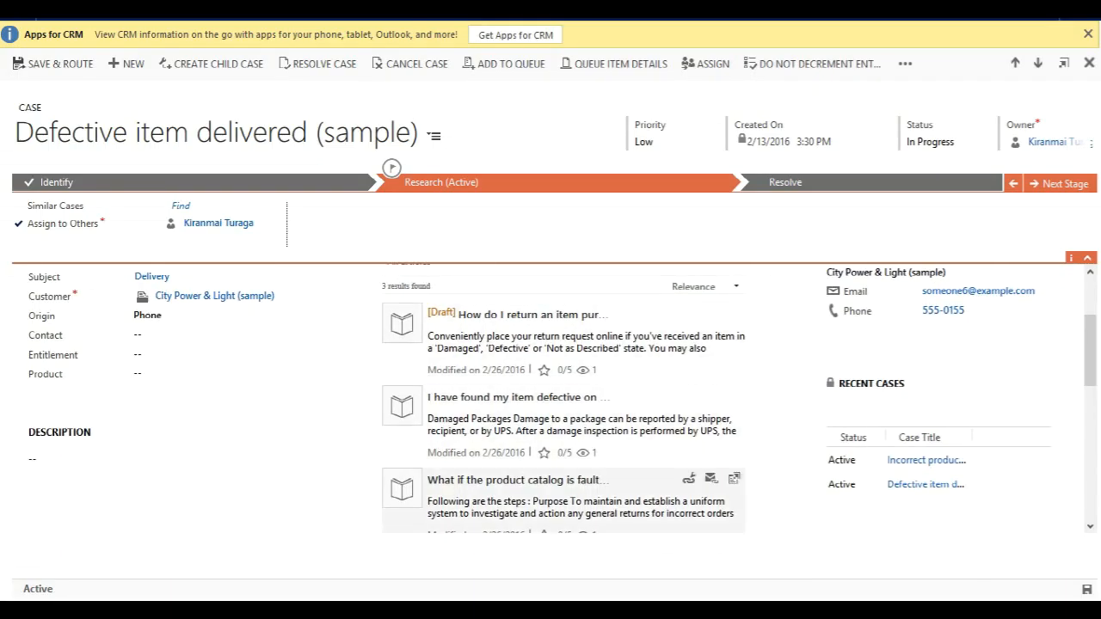
{"action": "left_click_drag", "start_coordinate": [1090, 350], "coordinate": [1090, 310]}
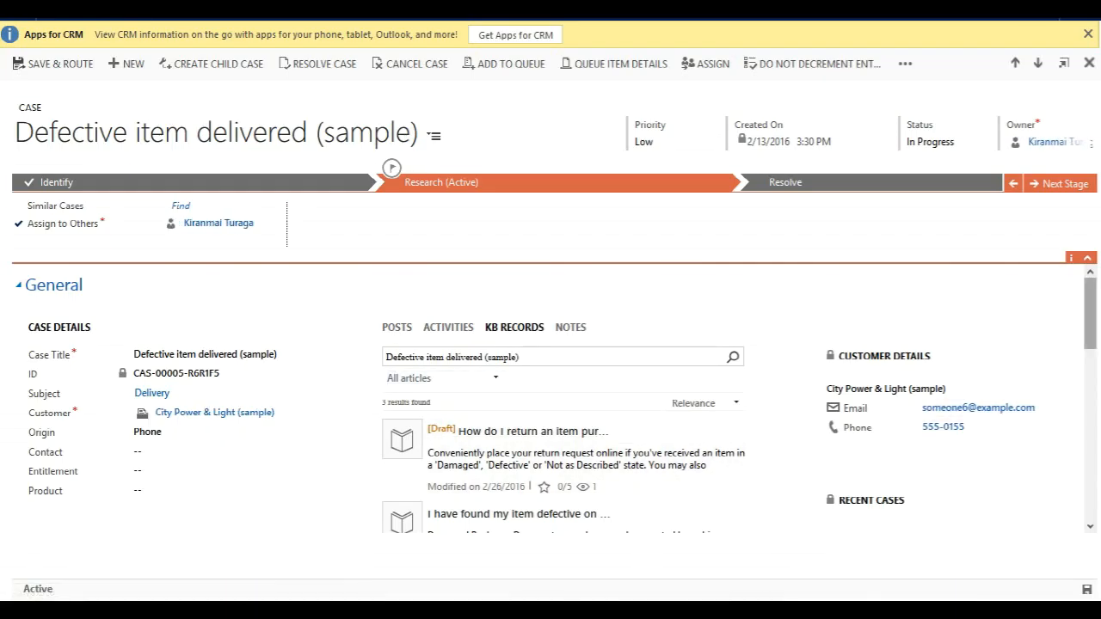
{"action": "scroll", "coordinate": [559, 405], "scroll_direction": "down", "scroll_amount": 2}
{"action": "scroll", "coordinate": [559, 404], "scroll_direction": "down", "scroll_amount": 3}
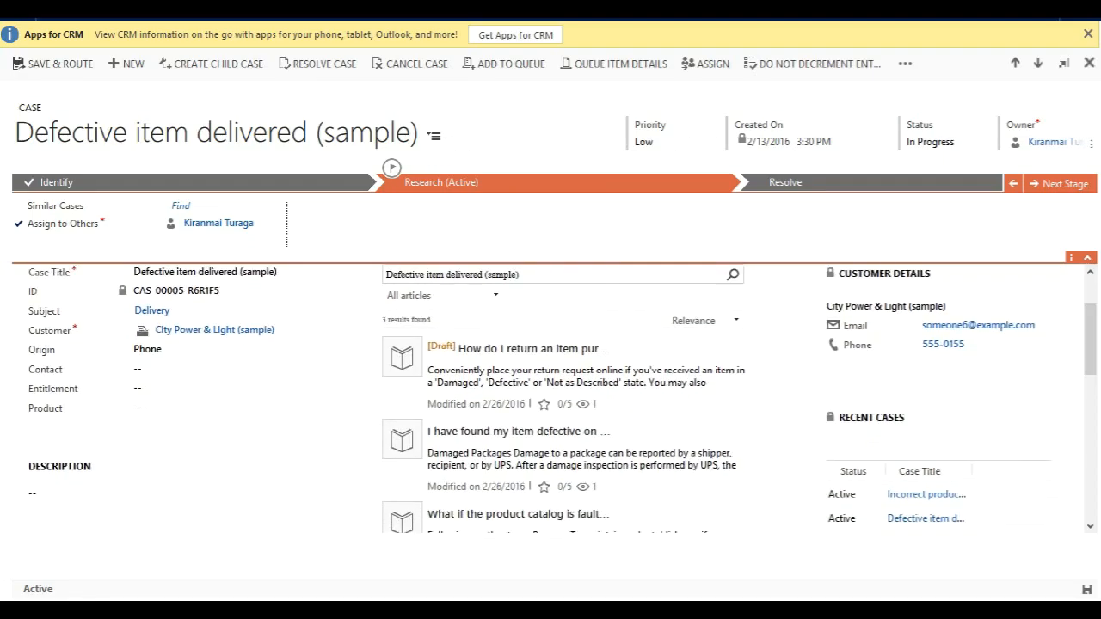